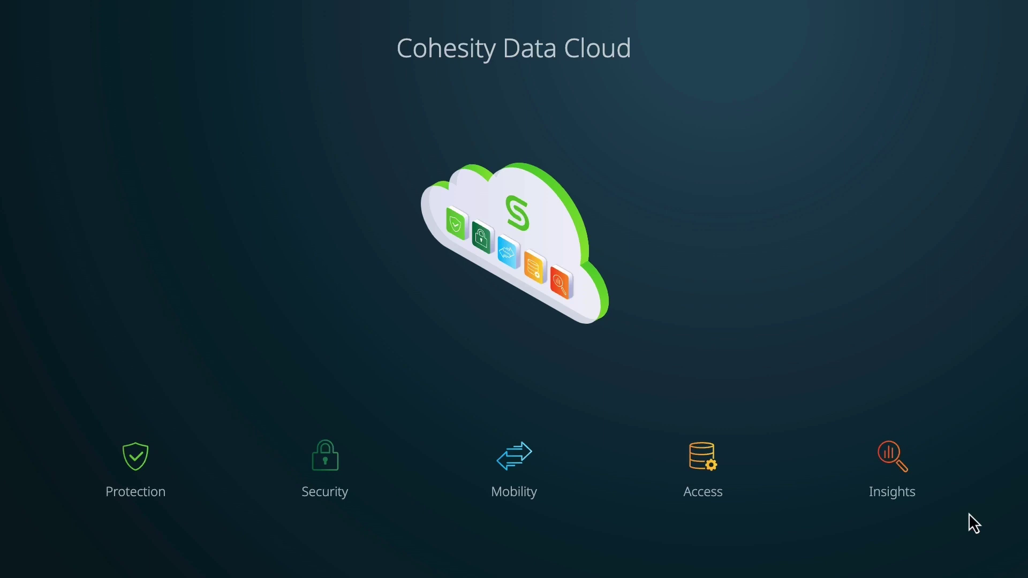
Enter the Insights area to reach Data Insights and the Gaia AI Assistant
{"action": "left_click", "coordinate": [936, 489]}
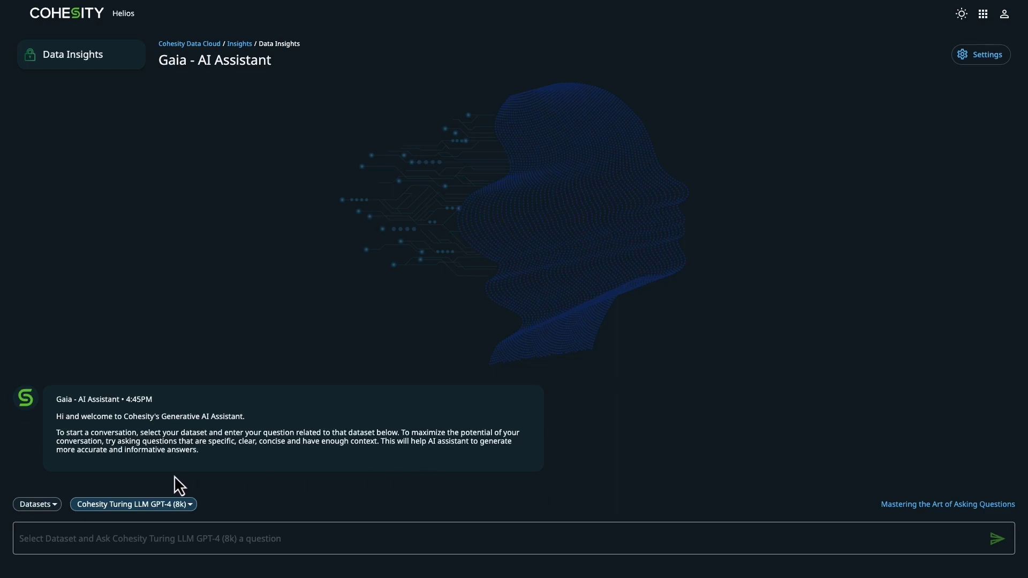
Select the 1_Financial dataset from the Datasets list as the chat's data source
{"action": "left_click", "coordinate": [54, 506]}
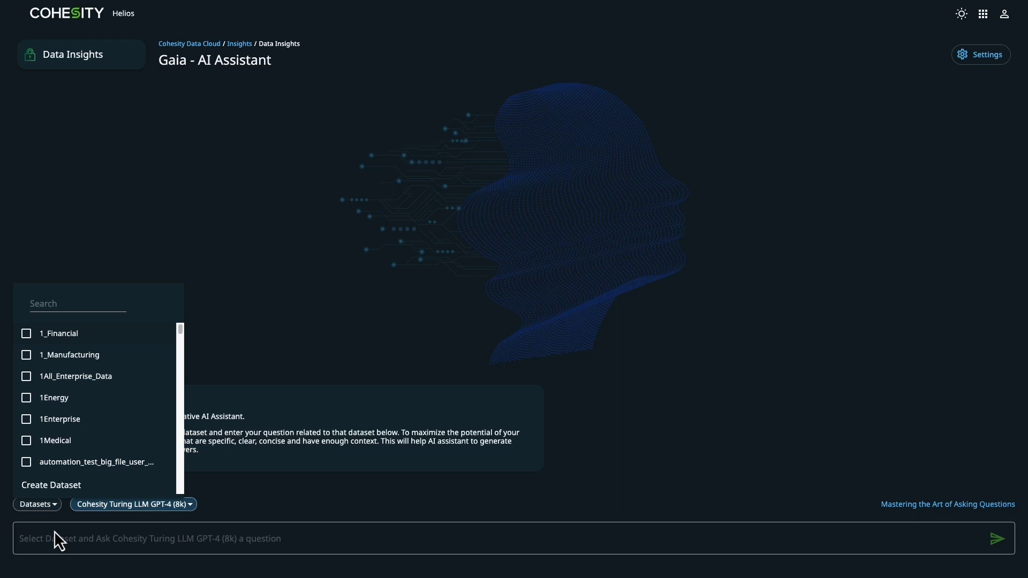
{"action": "left_click", "coordinate": [27, 333]}
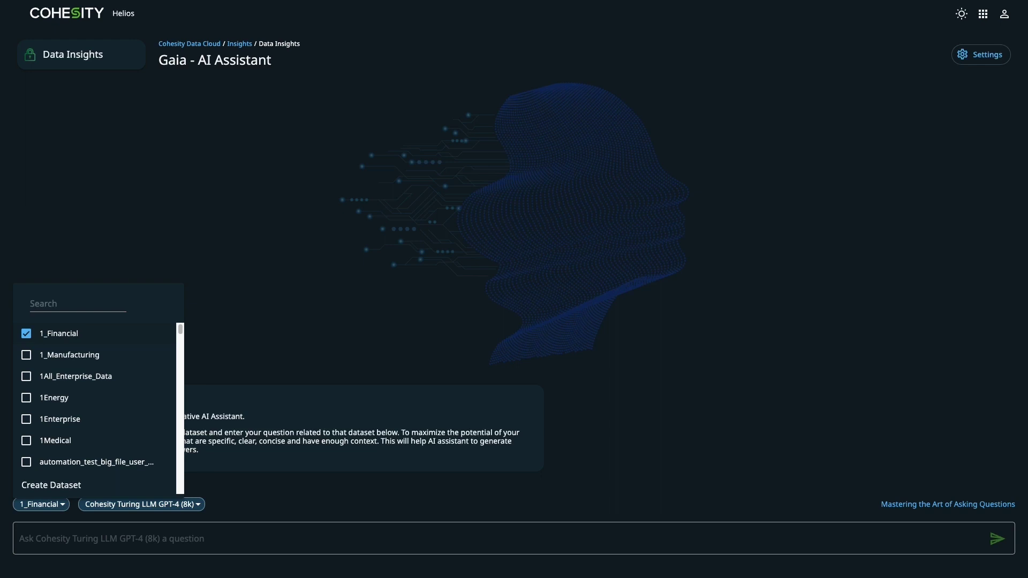
Dismiss the dataset list and submit the question about fraud claims involving retail outlet services
{"action": "key", "text": "Escape"}
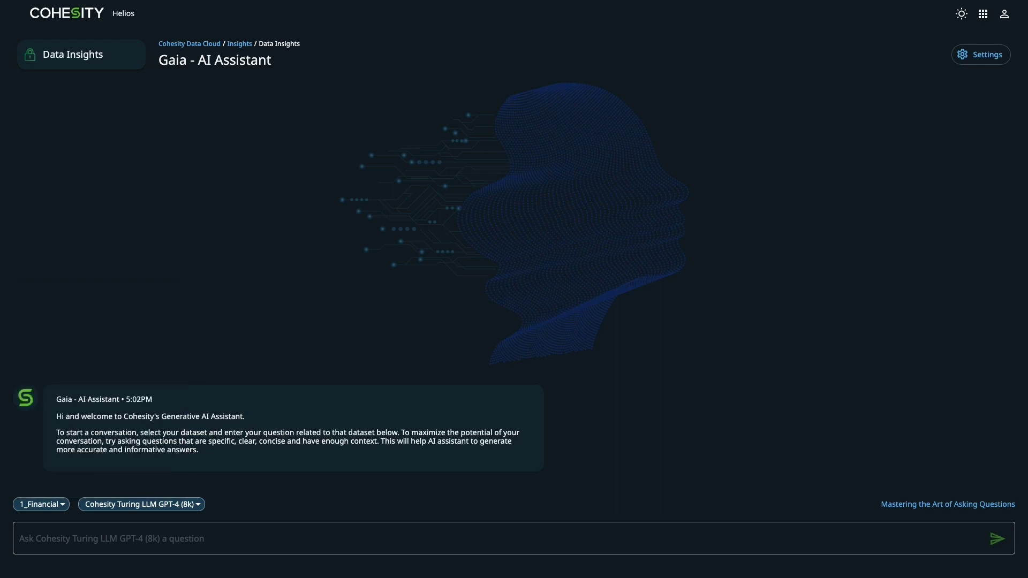
{"action": "type", "text": "Can you summarize fraud claims cases with r"}
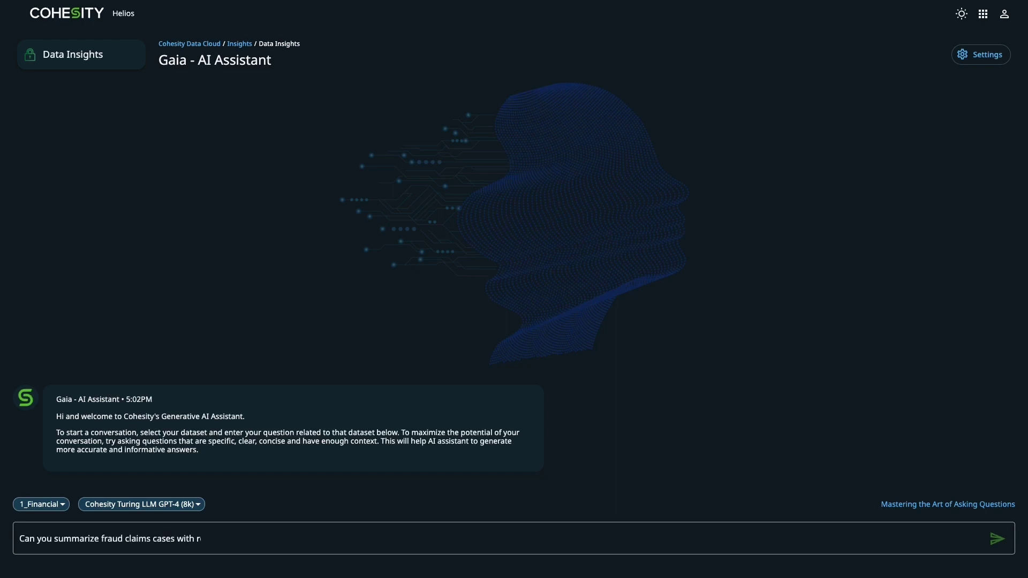
{"action": "type", "text": "etail outlet services?"}
{"action": "key", "text": "Return"}
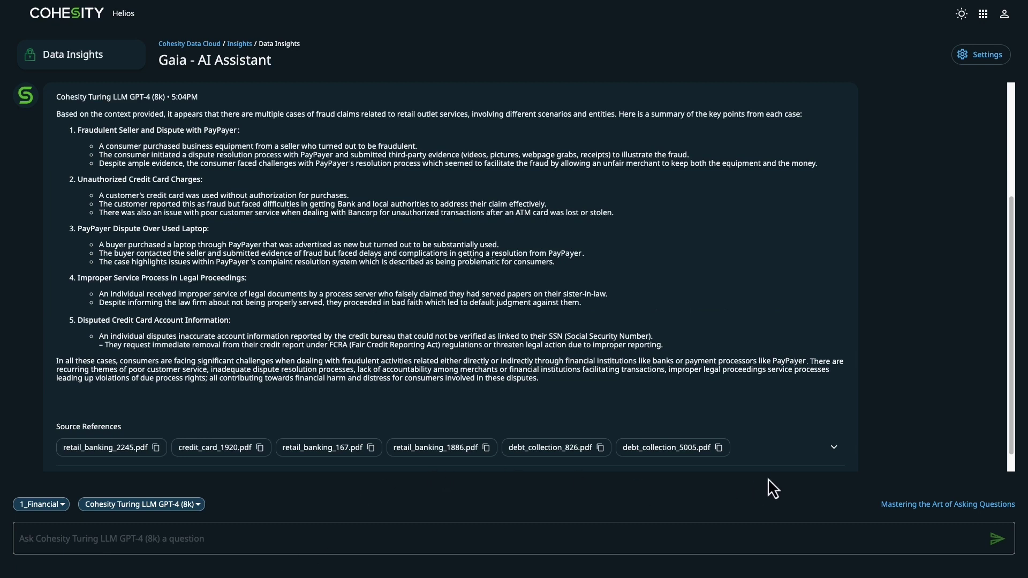
Expand Source References to reveal all seven sources, including credit_reporting_2682.pdf
{"action": "left_click", "coordinate": [834, 448]}
{"action": "scroll", "coordinate": [775, 467], "scroll_direction": "down", "scroll_amount": 2}
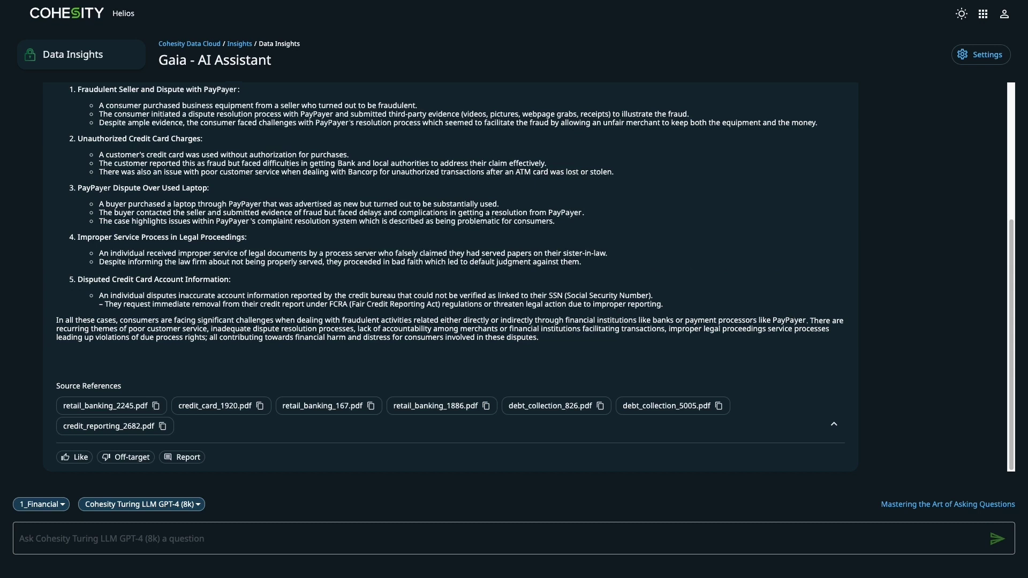
{"action": "type", "text": "Can you list fraud claim cases with retail outlets that could be related to identity theft?"}
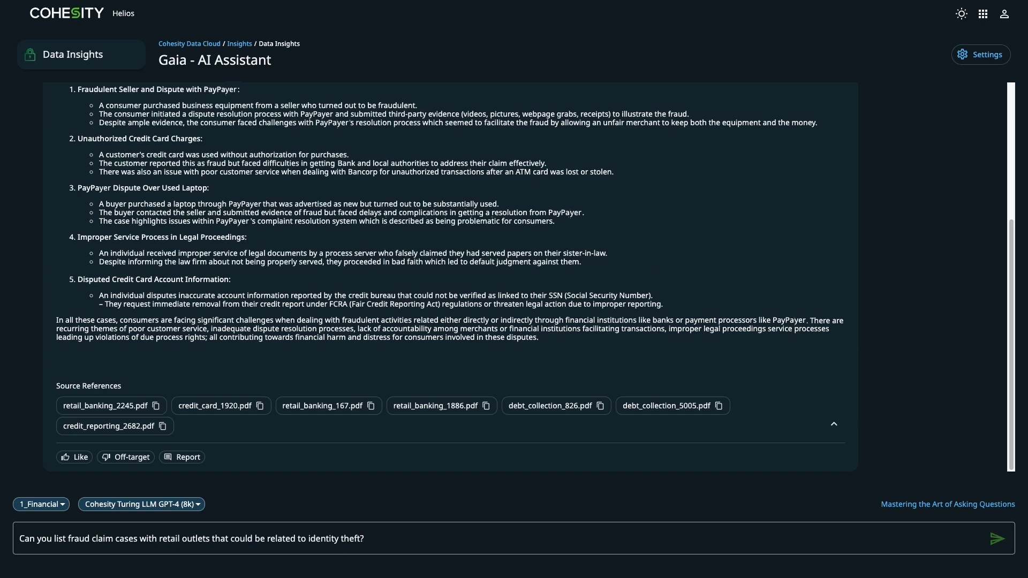
Submit the identity-theft follow-up question and expand its eight source references
{"action": "key", "text": "Return"}
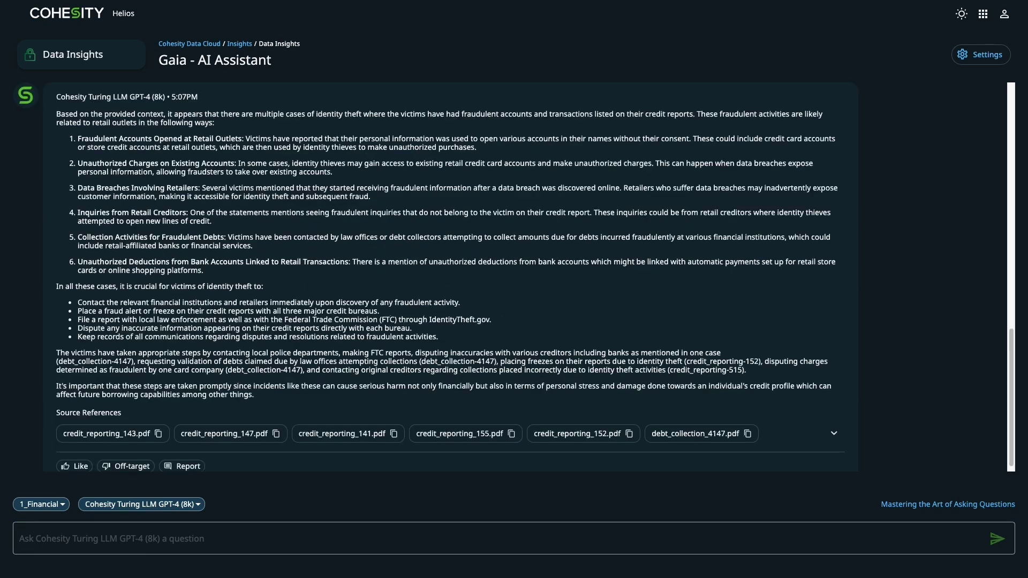
{"action": "left_click", "coordinate": [835, 434]}
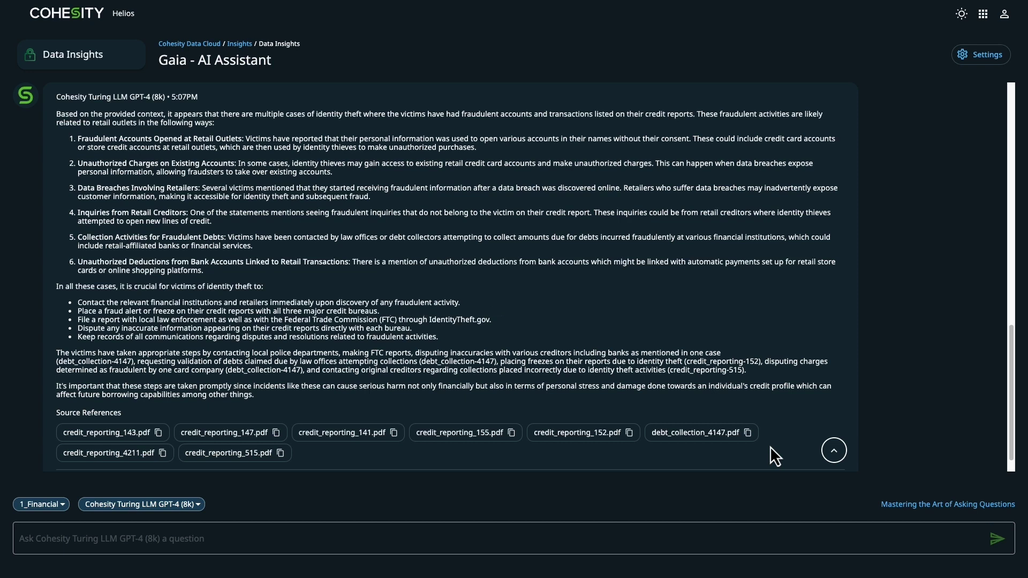
Request a customer email with step-by-step guidance on opening an identity theft claim
{"action": "left_click", "coordinate": [53, 538]}
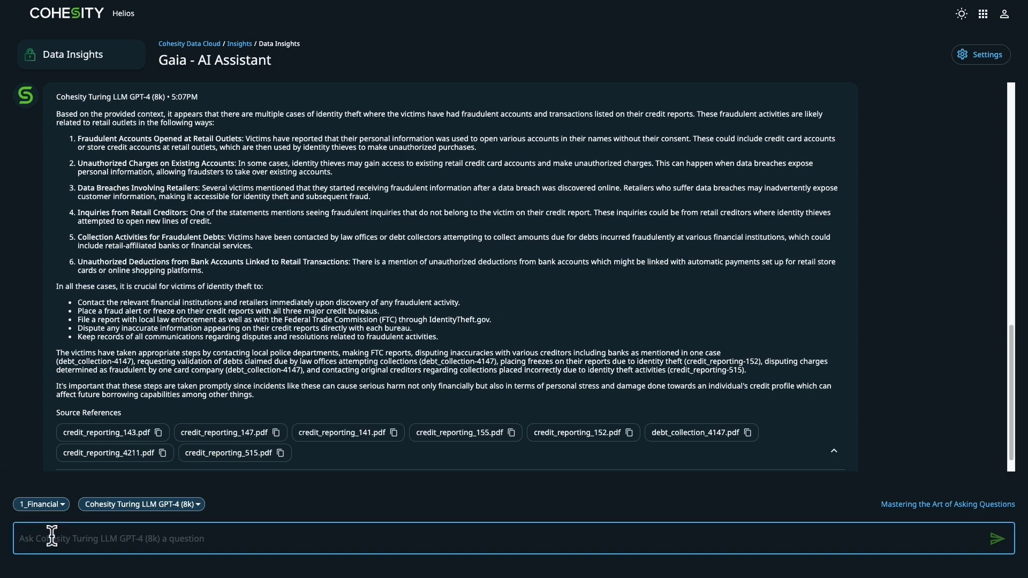
{"action": "type", "text": "Can you create an email that I can send to my customer on how to open an identity theft claim?"}
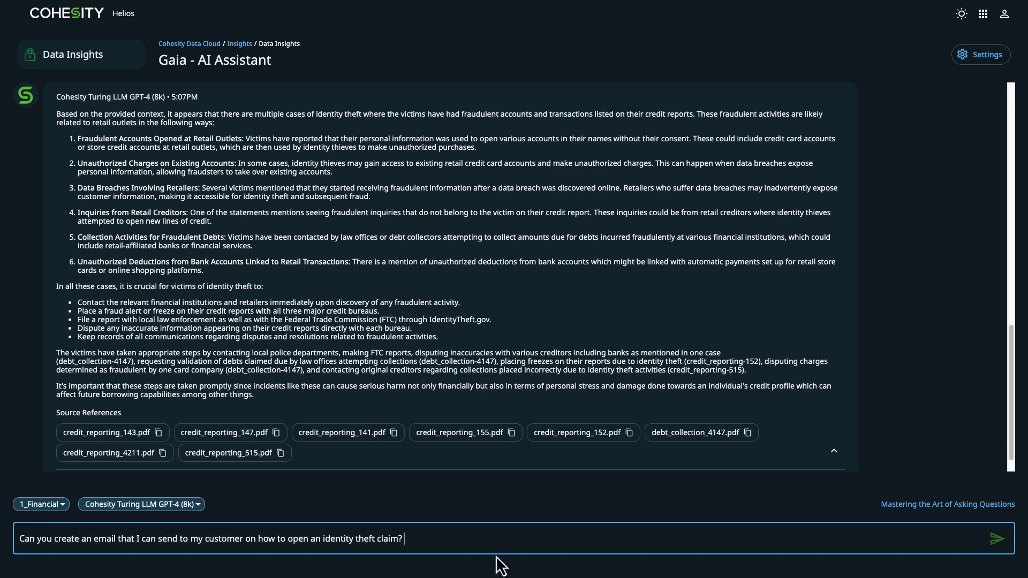
{"action": "key", "text": "Return"}
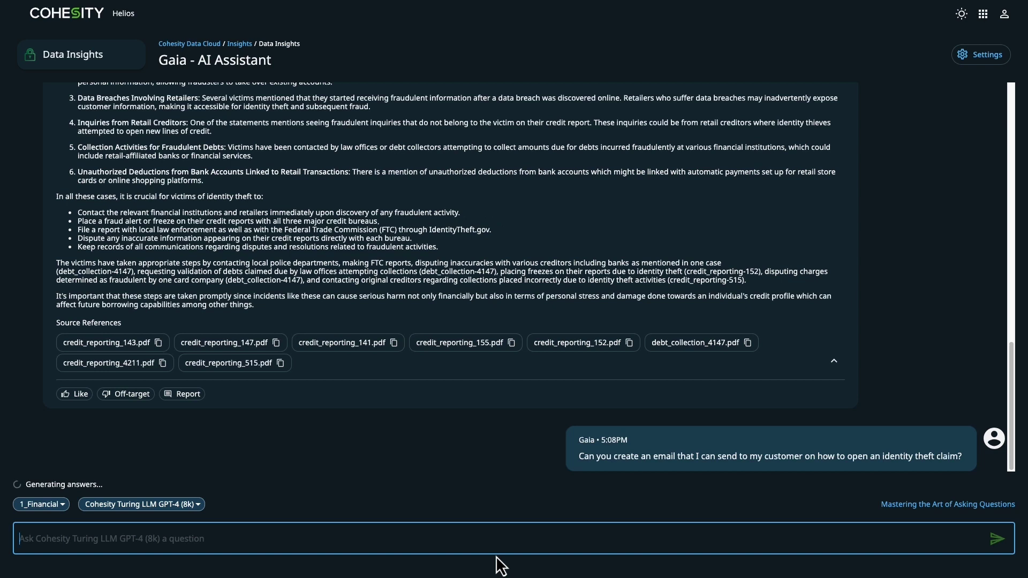